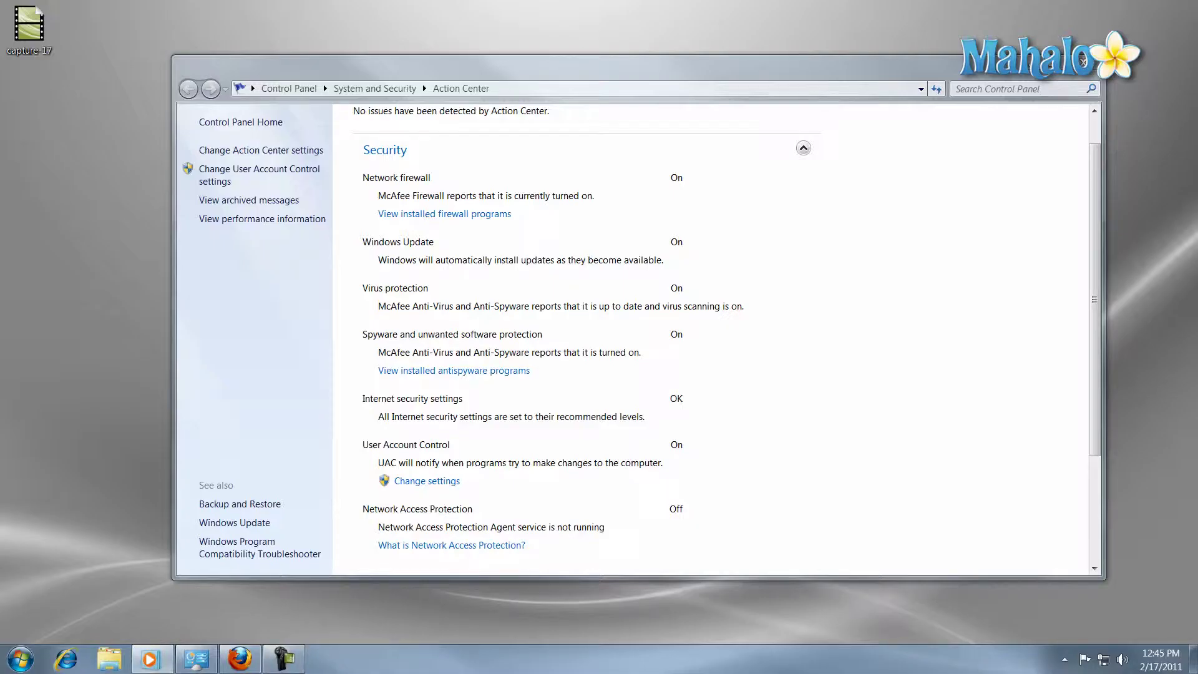
Collapse Security, then expand Maintenance and Security to list backup, update, firewall and virus statuses.
{"action": "left_click", "coordinate": [394, 150]}
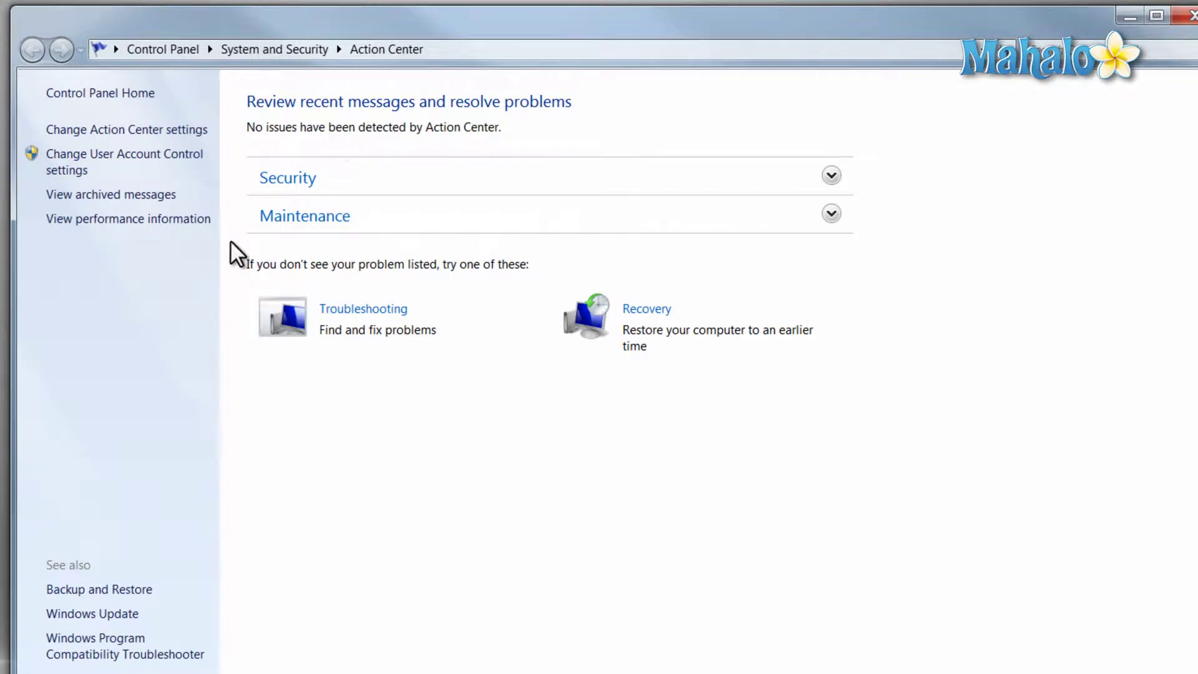
{"action": "left_click", "coordinate": [469, 219]}
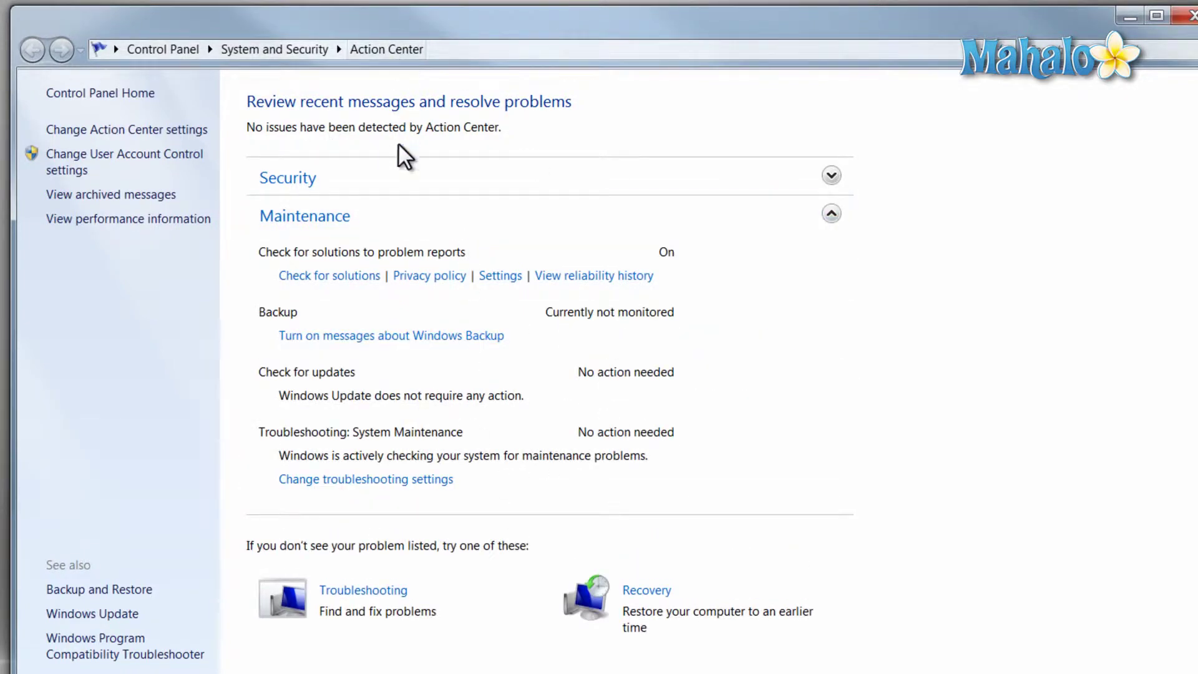
{"action": "left_click", "coordinate": [401, 181]}
{"action": "left_click", "coordinate": [439, 168]}
{"action": "left_click", "coordinate": [439, 165]}
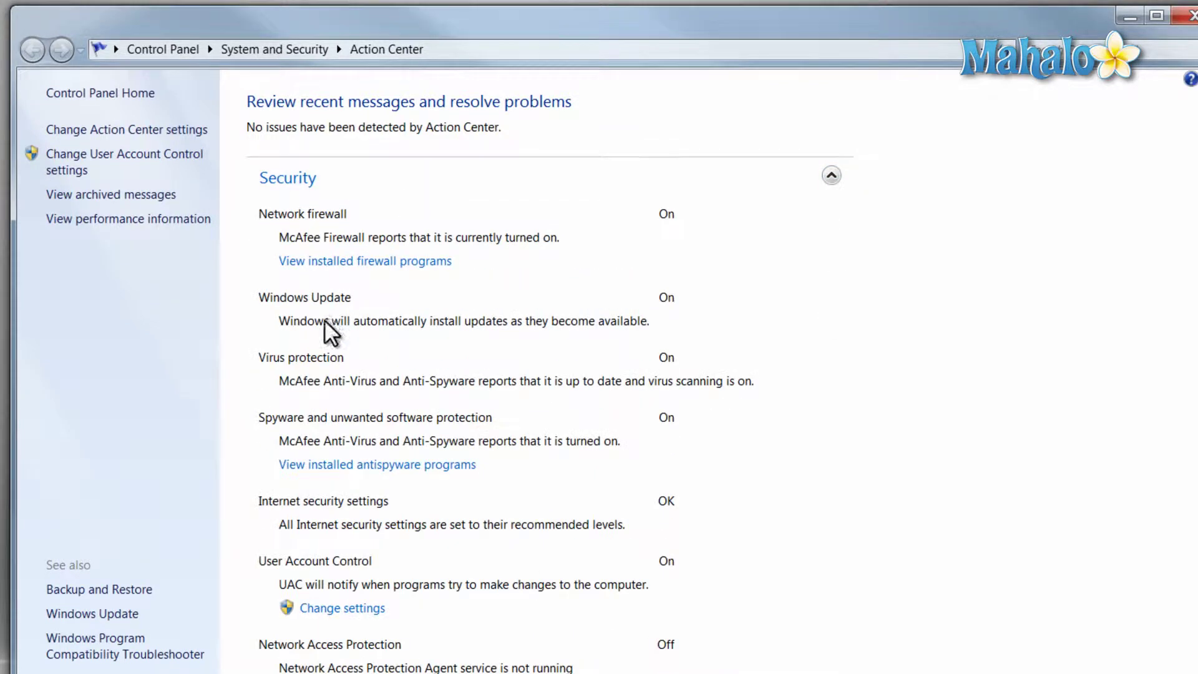
Collapse the Security section and reopen Action Center from the notification-area flag.
{"action": "left_click", "coordinate": [343, 181]}
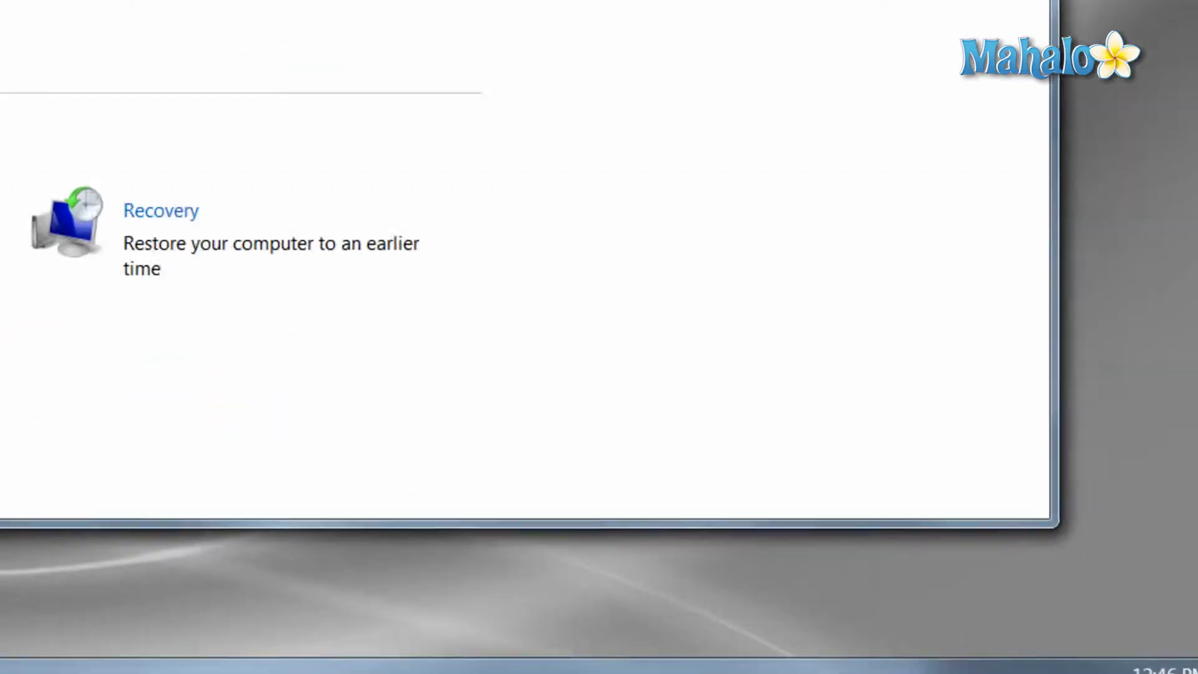
{"action": "right_click", "coordinate": [940, 650]}
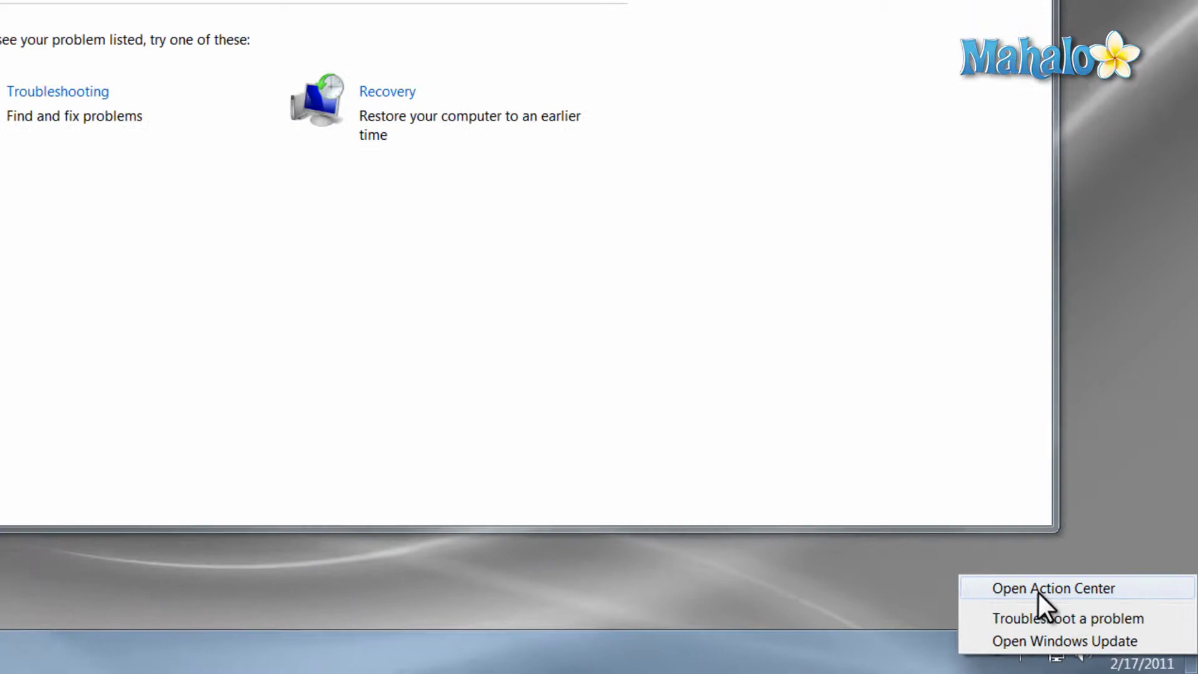
{"action": "left_click", "coordinate": [957, 541]}
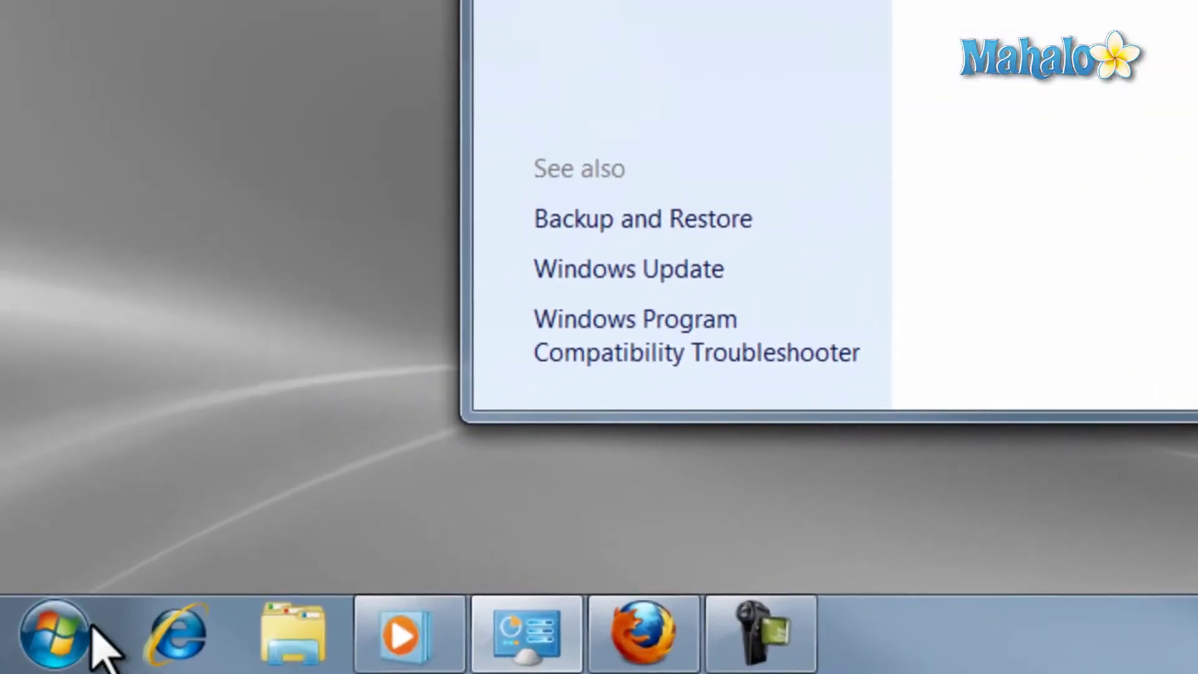
Reach Action Center through Control Panel's 'Review your computer's status' link.
{"action": "left_click", "coordinate": [22, 661]}
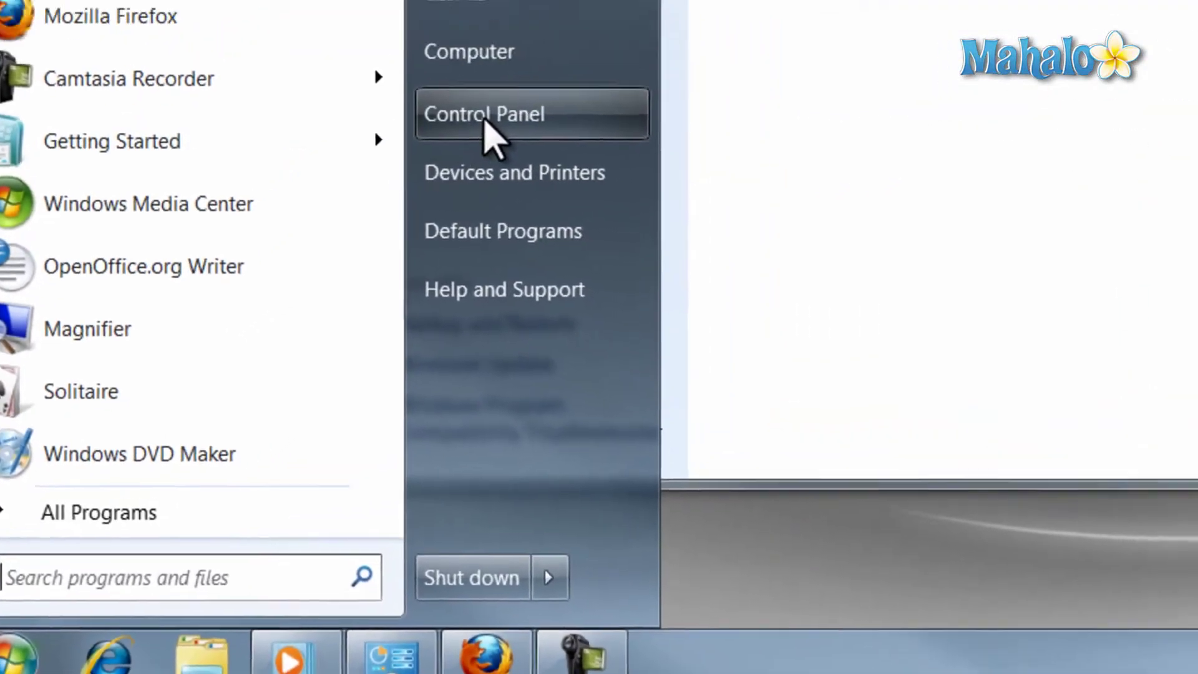
{"action": "left_click", "coordinate": [577, 44]}
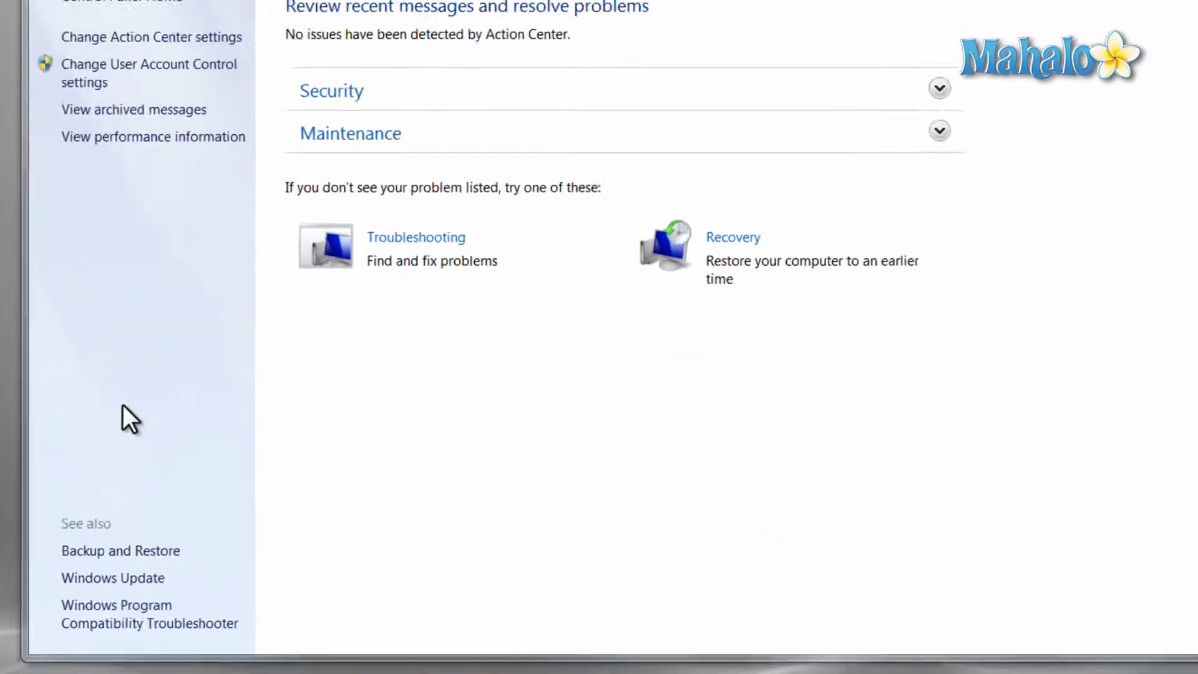
{"action": "left_click", "coordinate": [381, 179]}
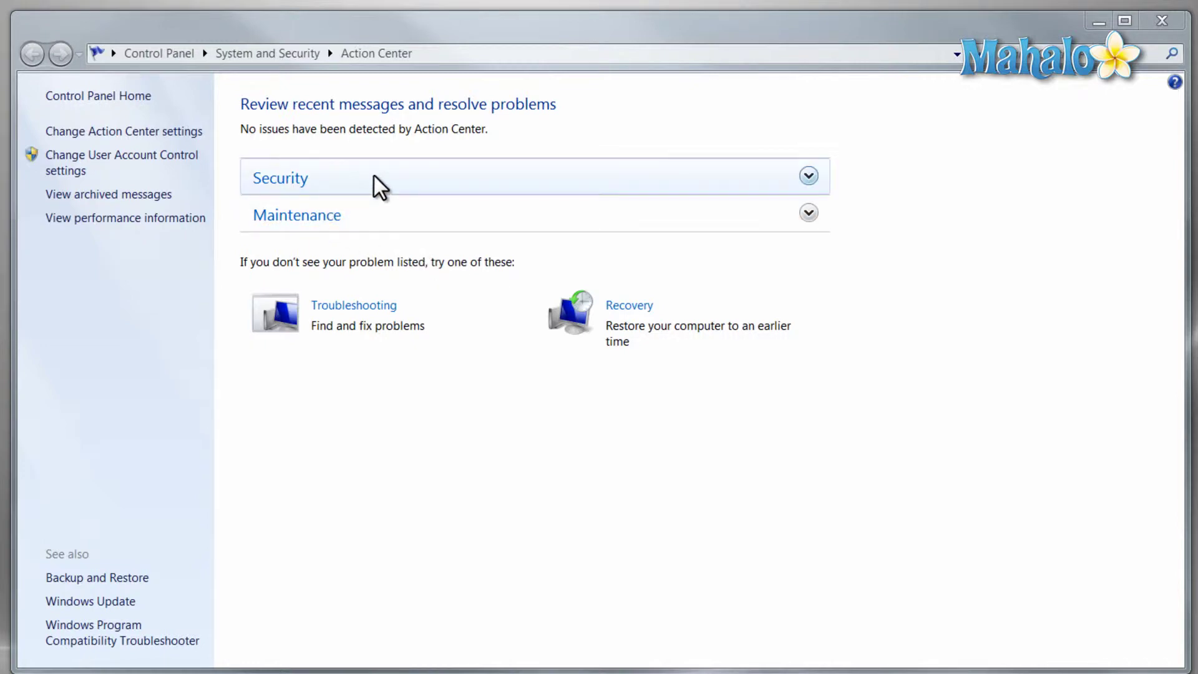
Expand Security and view installed firewall programs: McAfee Firewall On, Windows Firewall Off.
{"action": "left_click", "coordinate": [428, 181]}
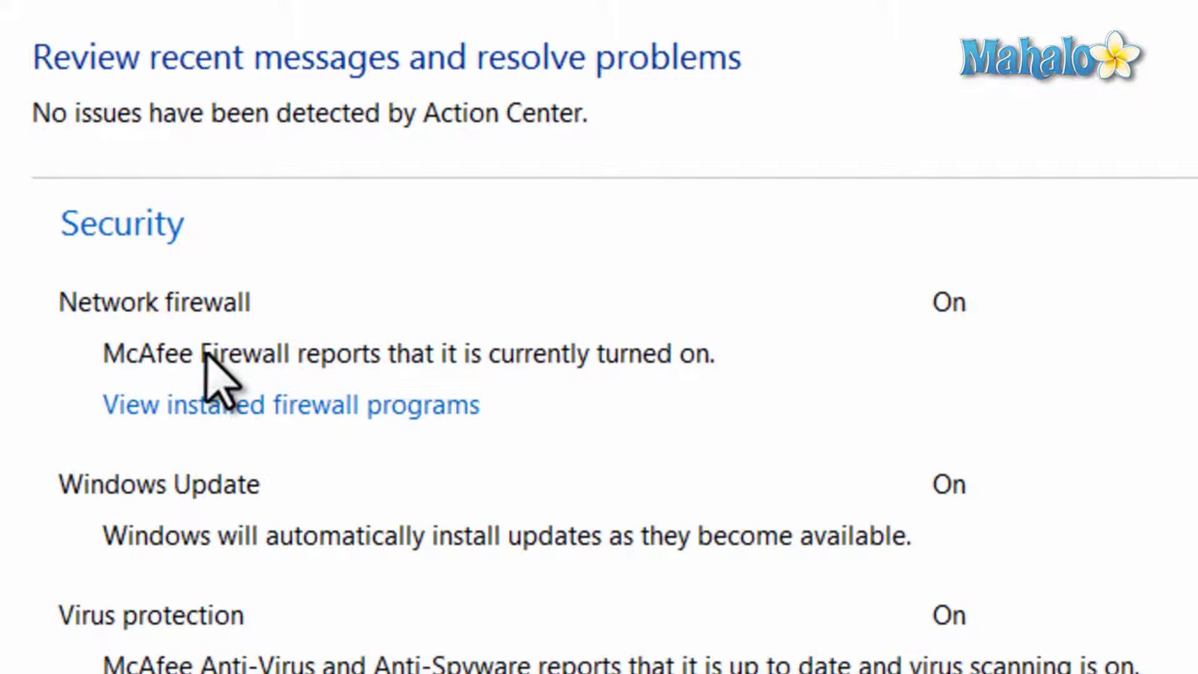
{"action": "left_click", "coordinate": [384, 405]}
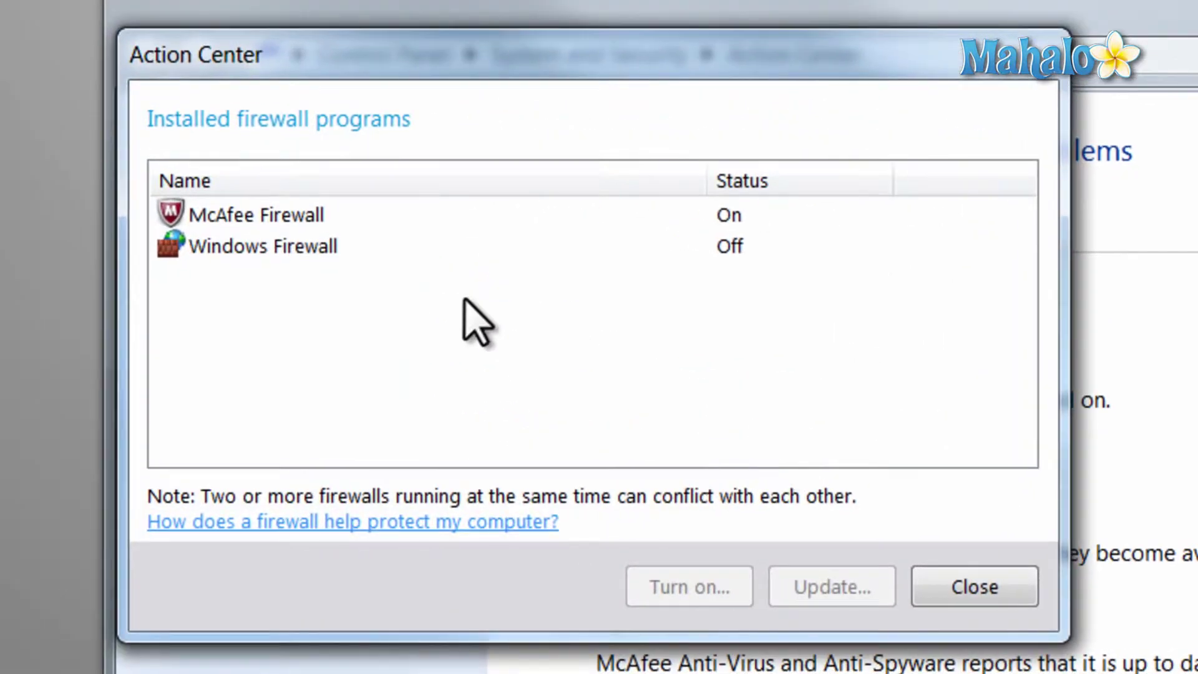
{"action": "left_click", "coordinate": [216, 212]}
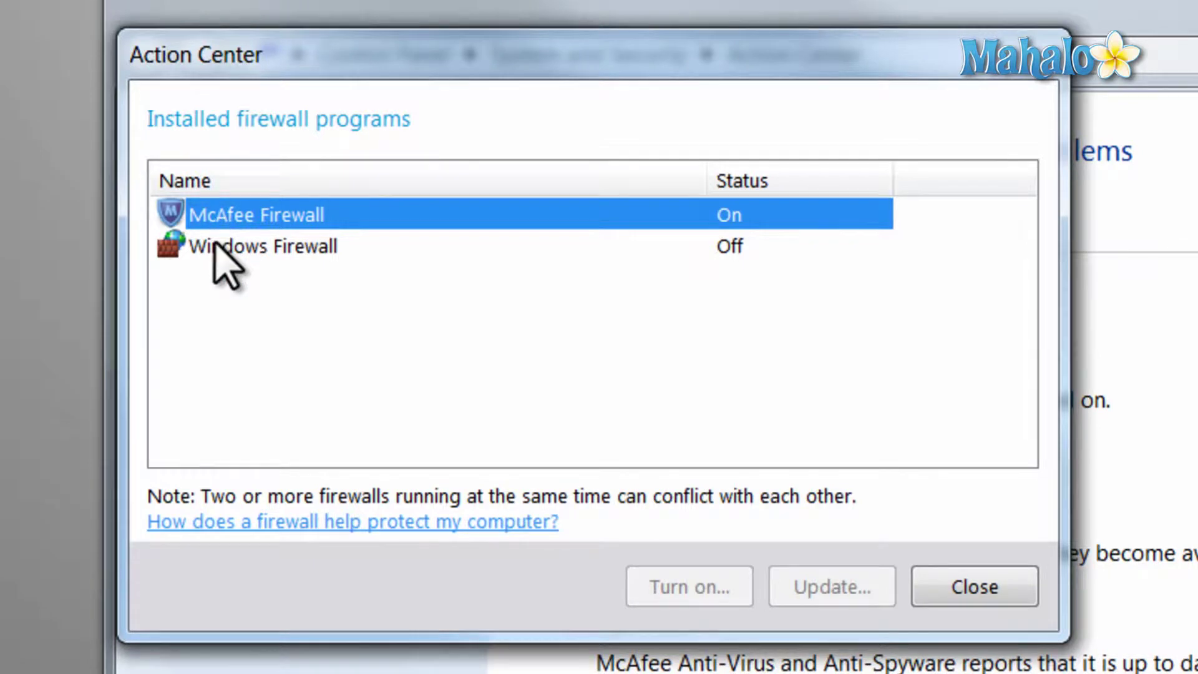
{"action": "left_click", "coordinate": [215, 245]}
{"action": "left_click", "coordinate": [218, 225]}
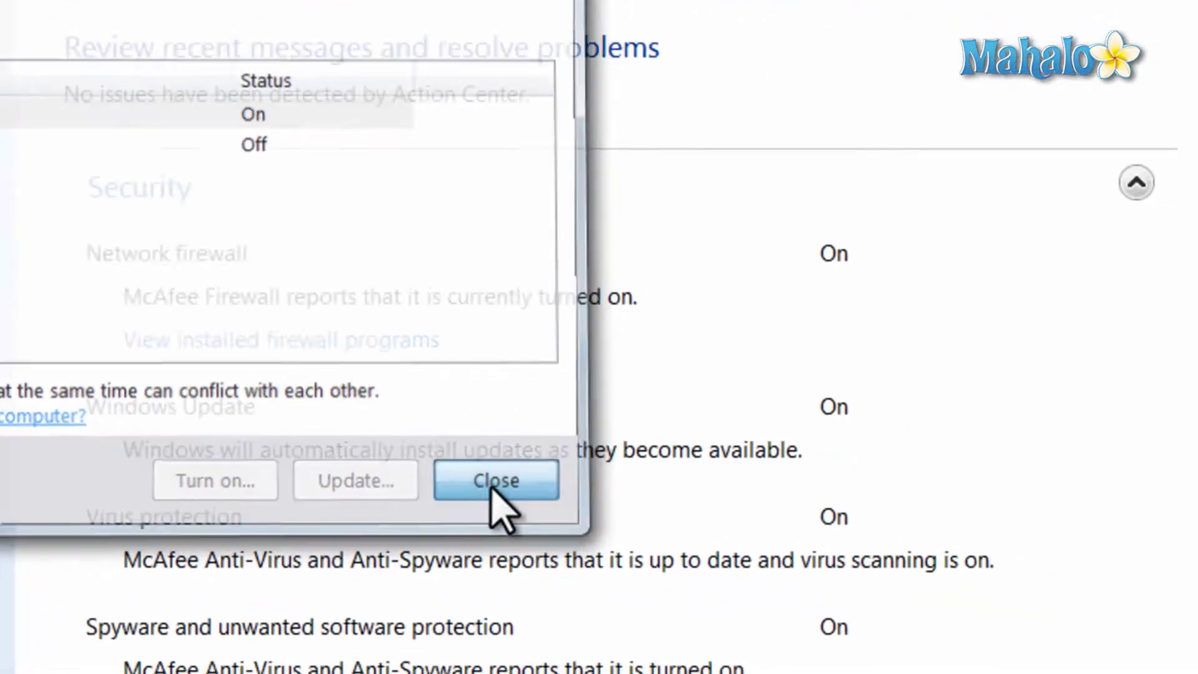
Close the installed firewall programs list.
{"action": "left_click", "coordinate": [963, 595]}
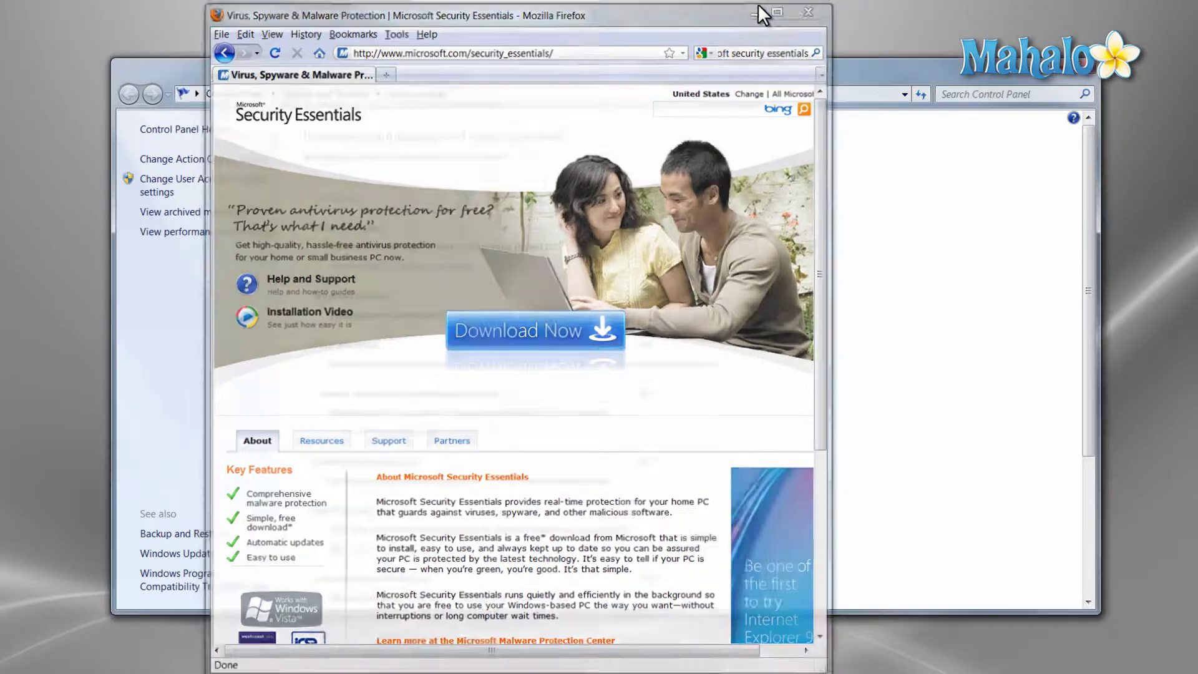
Minimize Firefox, review the System window (8.00 GB RAM, 64-bit OS) via Win+Pause, and close it.
{"action": "left_click", "coordinate": [757, 8]}
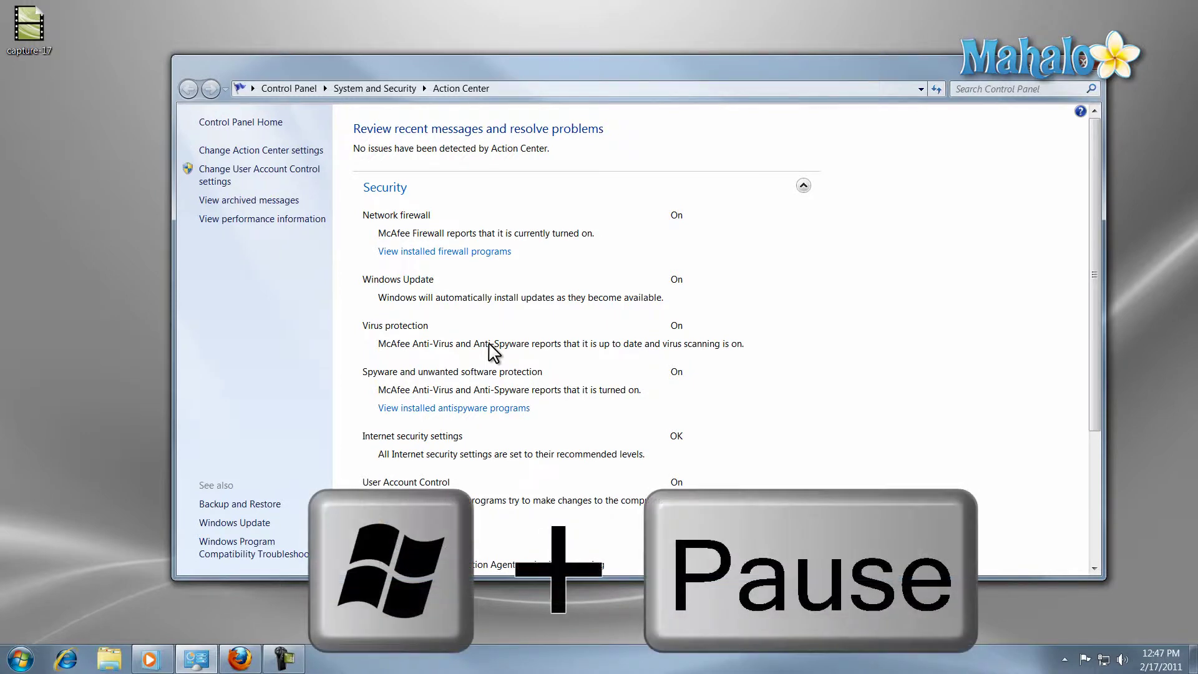
{"action": "key", "text": "super+Pause"}
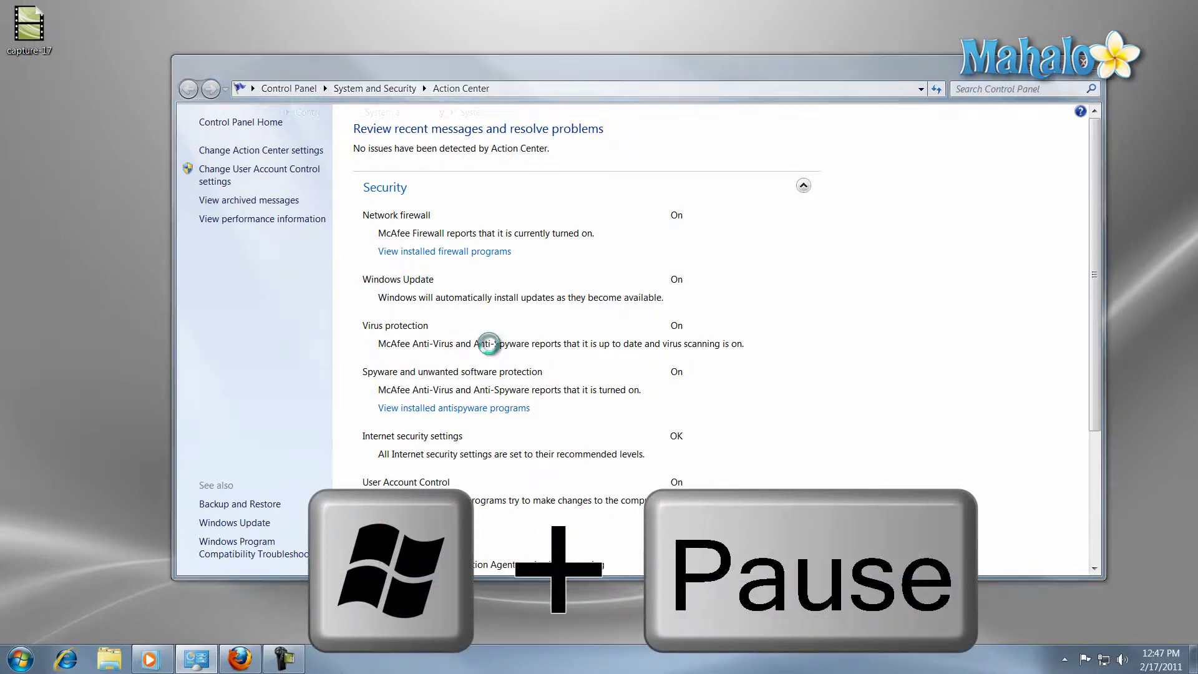
{"action": "scroll", "coordinate": [490, 345], "scroll_direction": "down", "scroll_amount": 3}
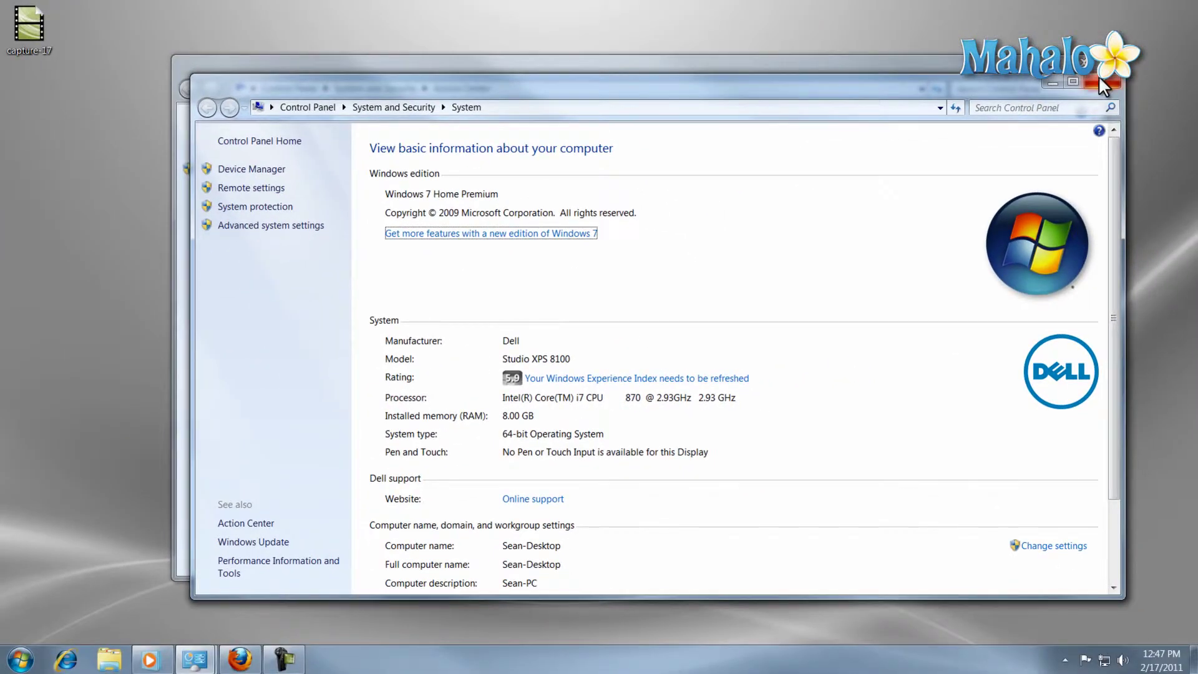
{"action": "left_click", "coordinate": [1099, 81]}
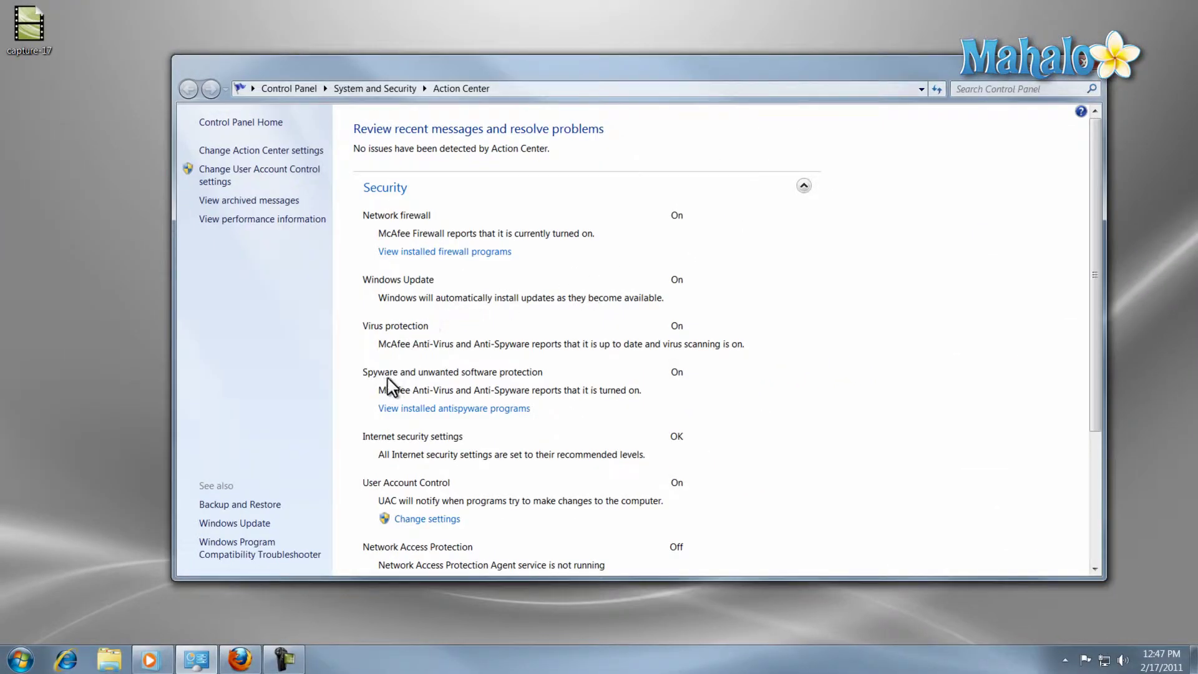
Review installed spyware protection programs (McAfee On, Windows Defender Off), then close the list.
{"action": "left_click", "coordinate": [441, 409]}
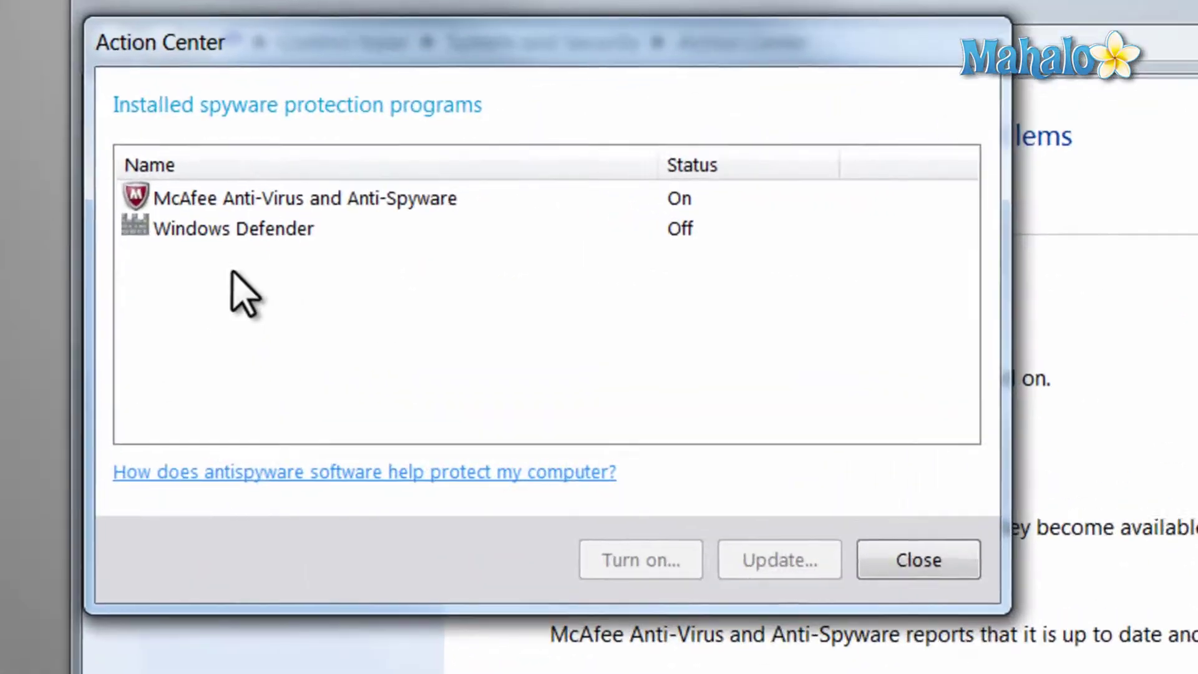
{"action": "left_click", "coordinate": [231, 176]}
{"action": "left_click", "coordinate": [222, 201]}
{"action": "left_click", "coordinate": [222, 237]}
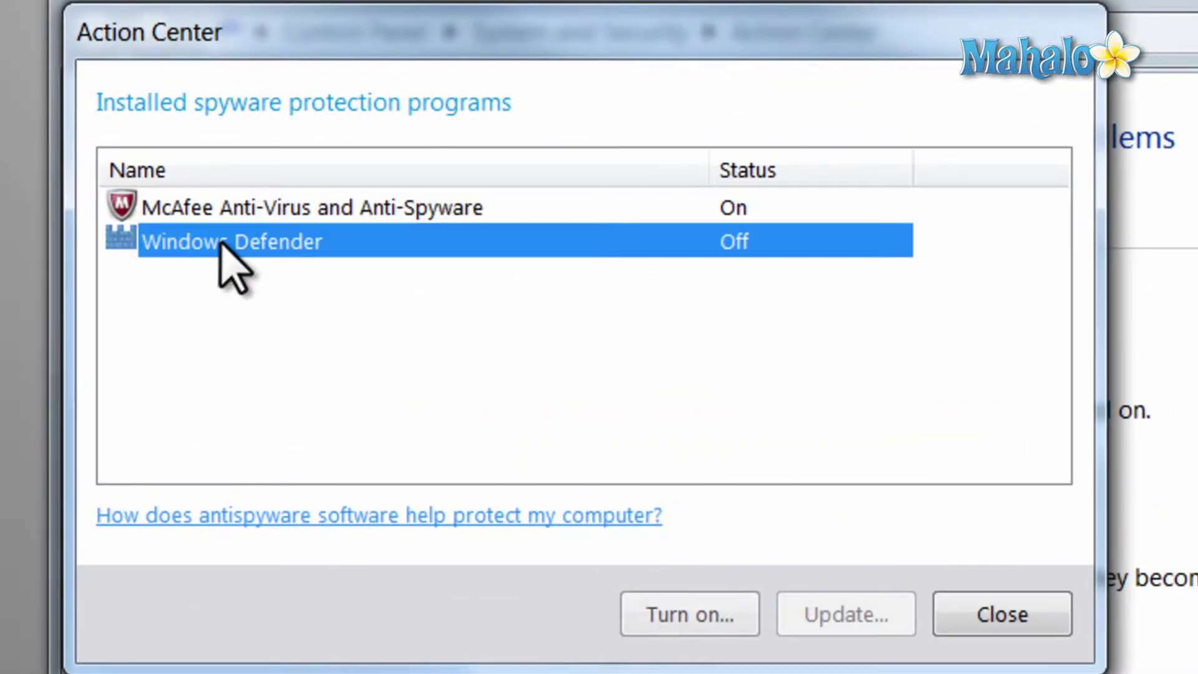
{"action": "left_click", "coordinate": [240, 215]}
{"action": "left_click", "coordinate": [247, 243]}
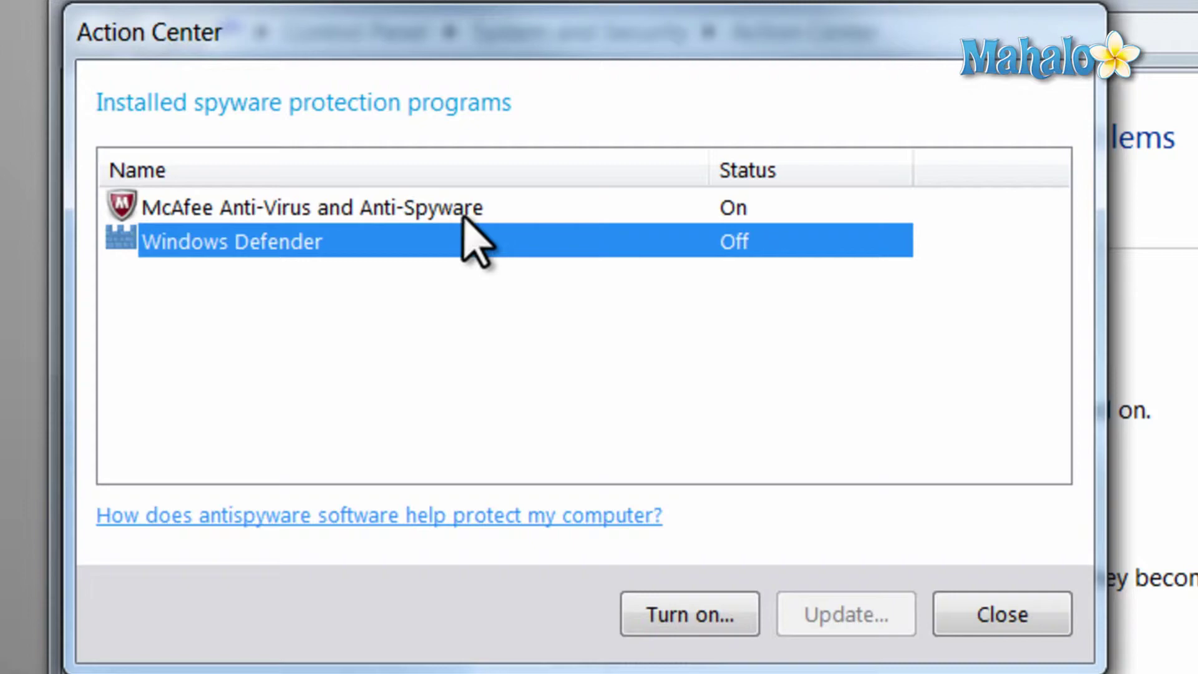
{"action": "left_click", "coordinate": [1027, 610]}
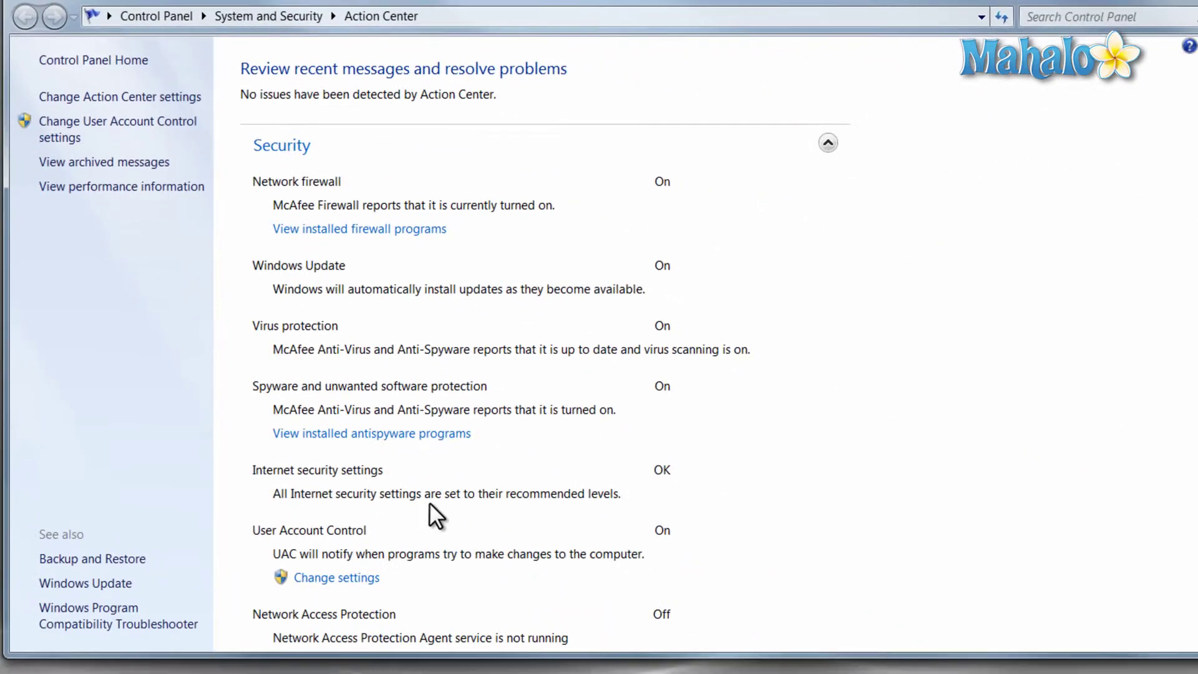
{"action": "scroll", "coordinate": [327, 500], "scroll_direction": "down", "scroll_amount": 1}
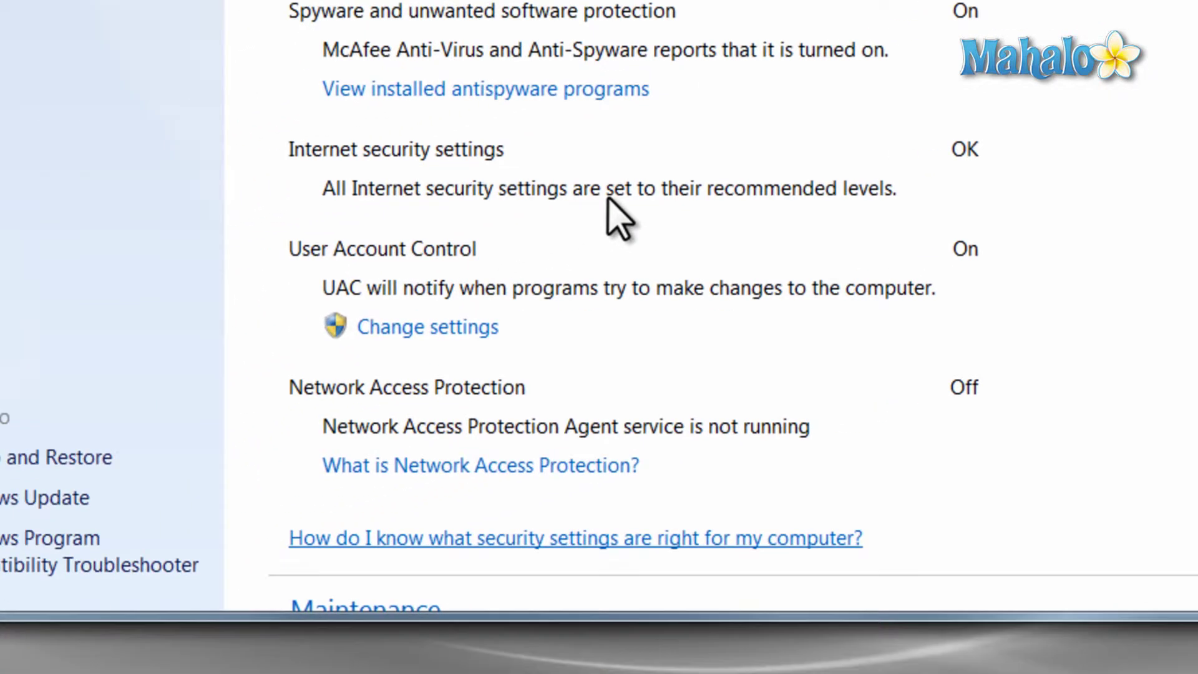
{"action": "key", "text": "super"}
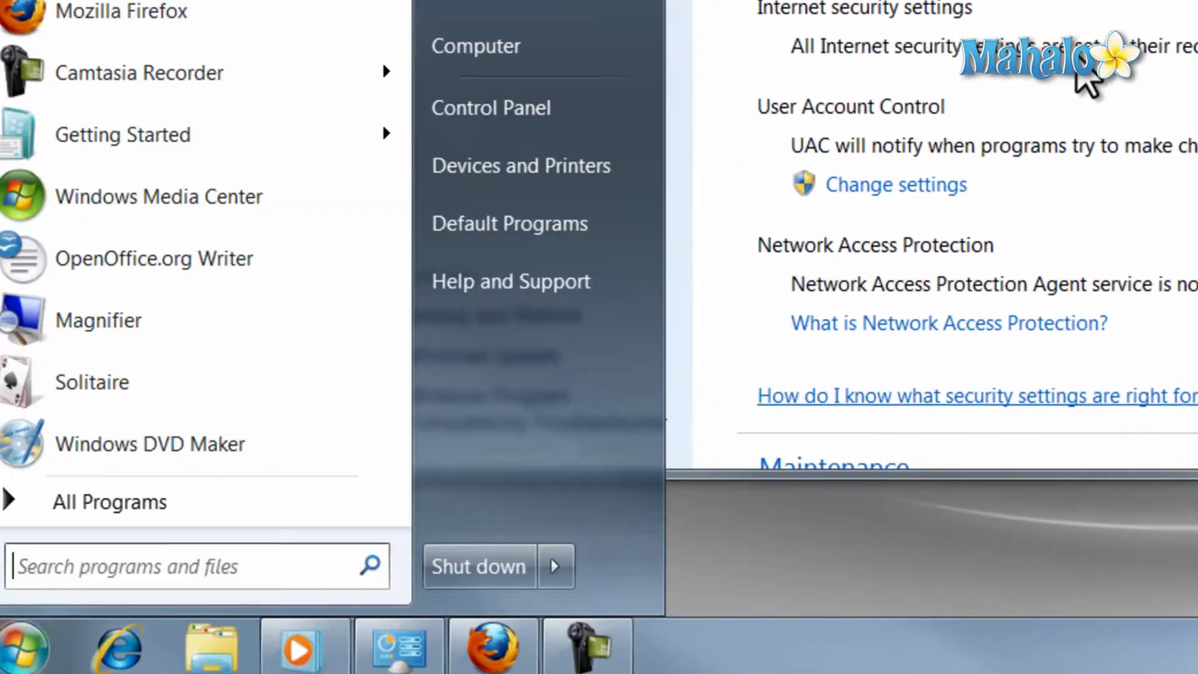
{"action": "type", "text": "internet security"}
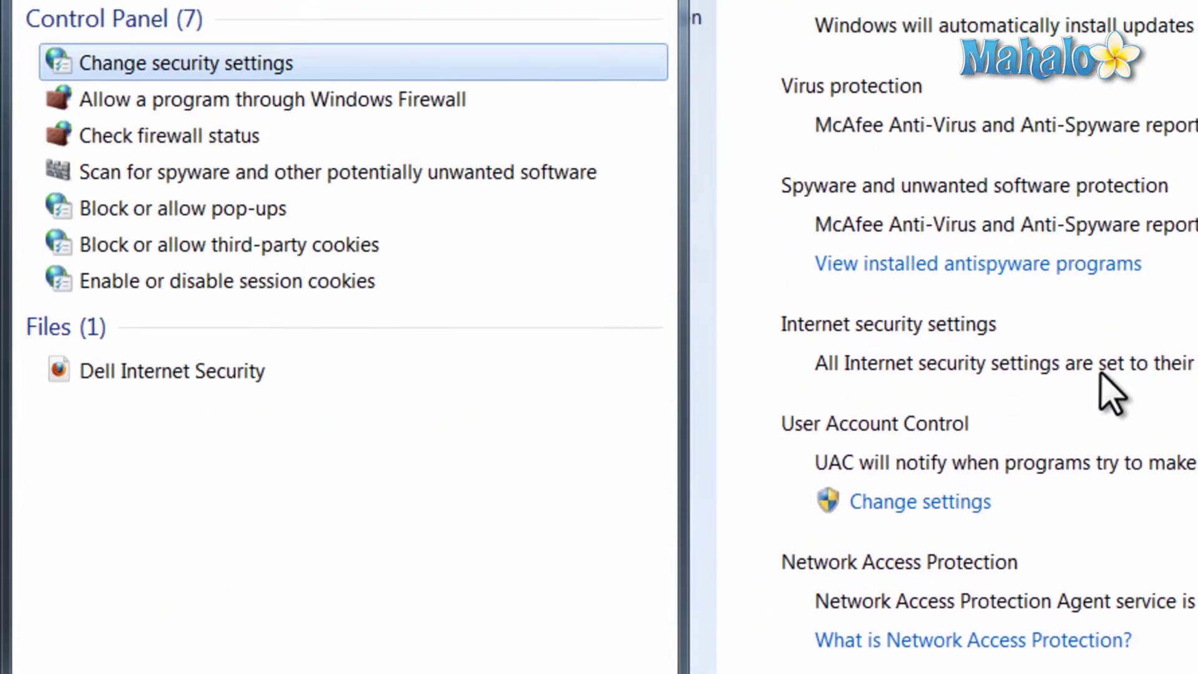
{"action": "key", "text": "Return"}
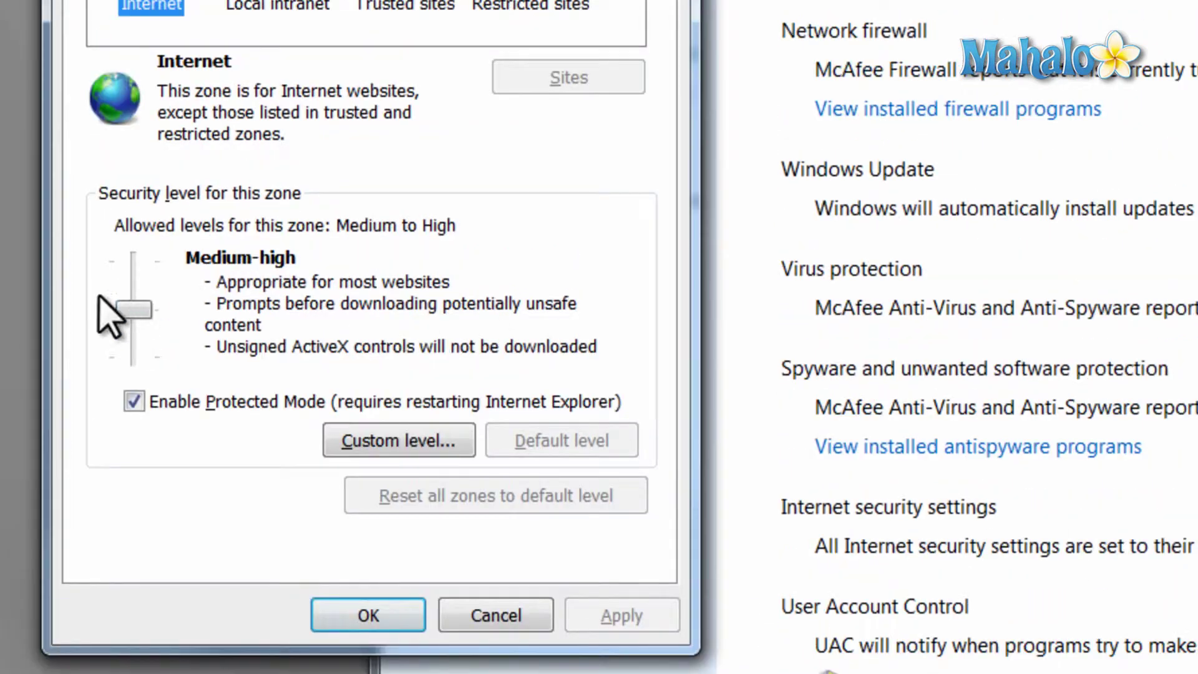
{"action": "left_click", "coordinate": [144, 280]}
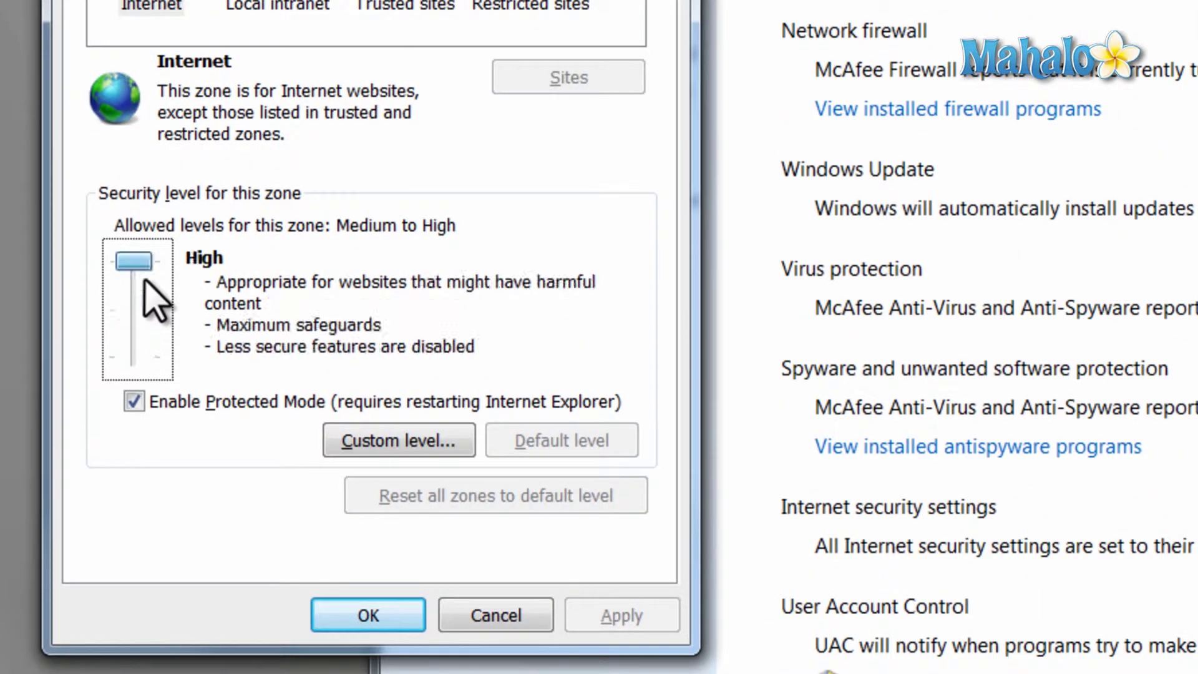
{"action": "left_click_drag", "start_coordinate": [144, 262], "coordinate": [148, 293]}
{"action": "left_click", "coordinate": [527, 618]}
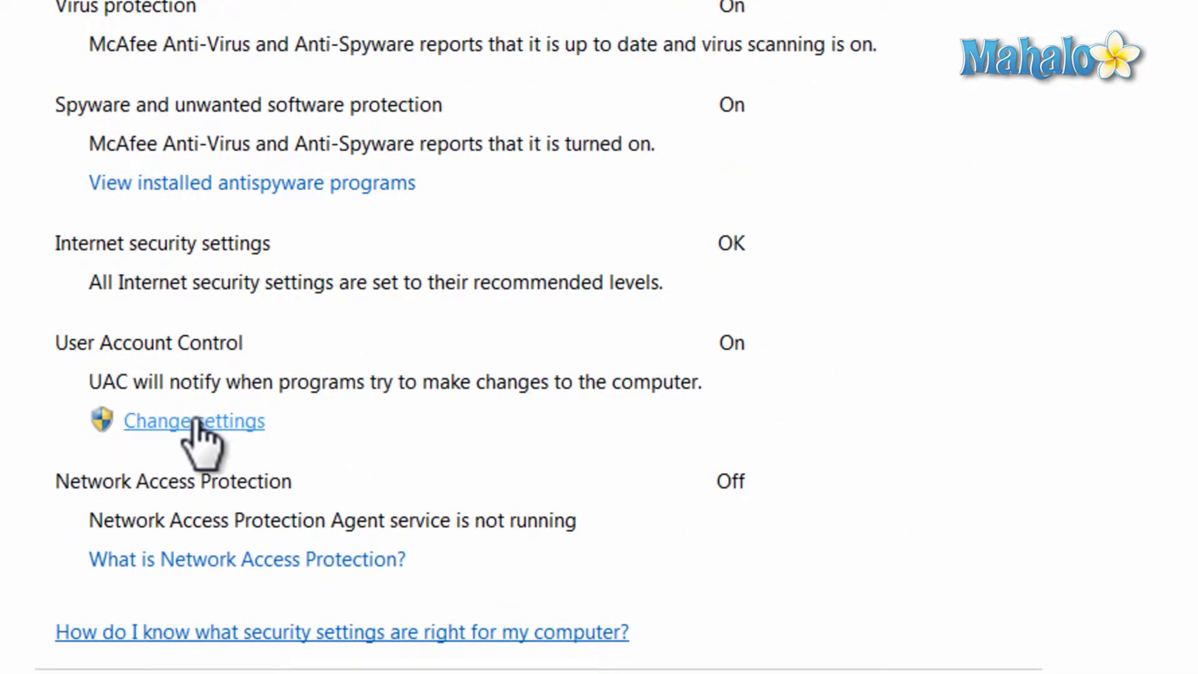
{"action": "left_click", "coordinate": [196, 427]}
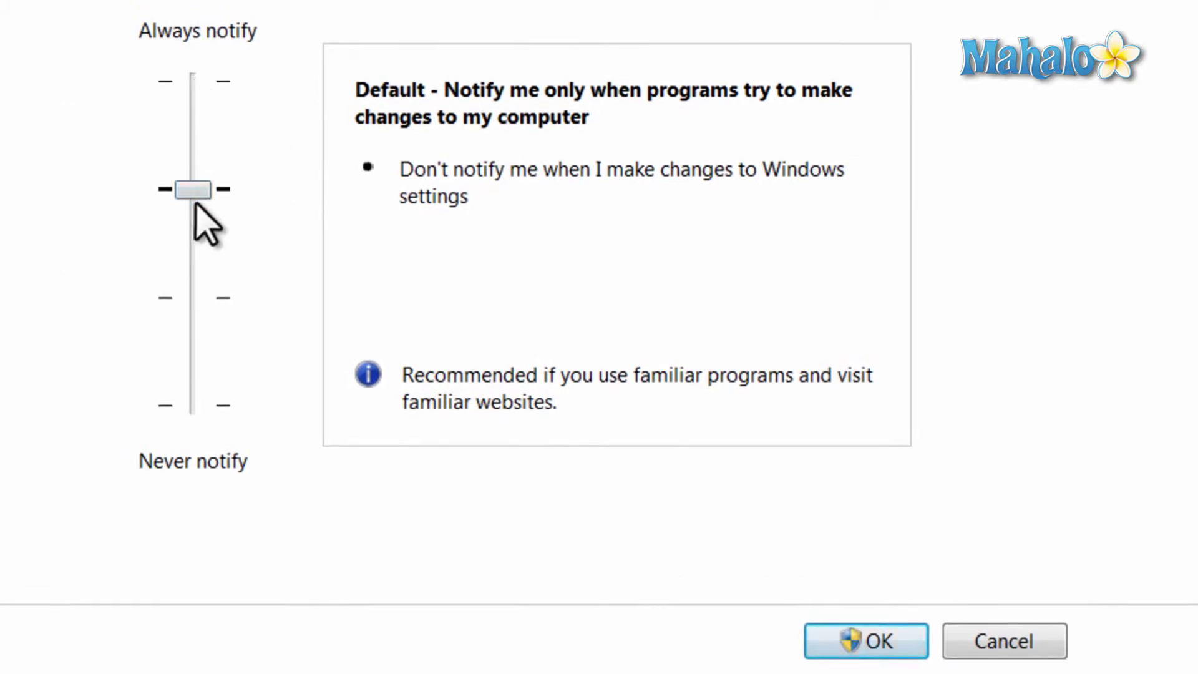
{"action": "mouse_move", "coordinate": [194, 190]}
{"action": "left_mouse_down"}
{"action": "mouse_move", "coordinate": [193, 90]}
{"action": "mouse_move", "coordinate": [193, 190]}
{"action": "left_mouse_up"}
{"action": "mouse_move", "coordinate": [191, 193]}
{"action": "left_mouse_down"}
{"action": "mouse_move", "coordinate": [194, 432]}
{"action": "mouse_move", "coordinate": [212, 345]}
{"action": "mouse_move", "coordinate": [203, 181]}
{"action": "left_mouse_up"}
Close the UAC settings without saving changes and look over the Action Center page.
{"action": "left_click", "coordinate": [1005, 643]}
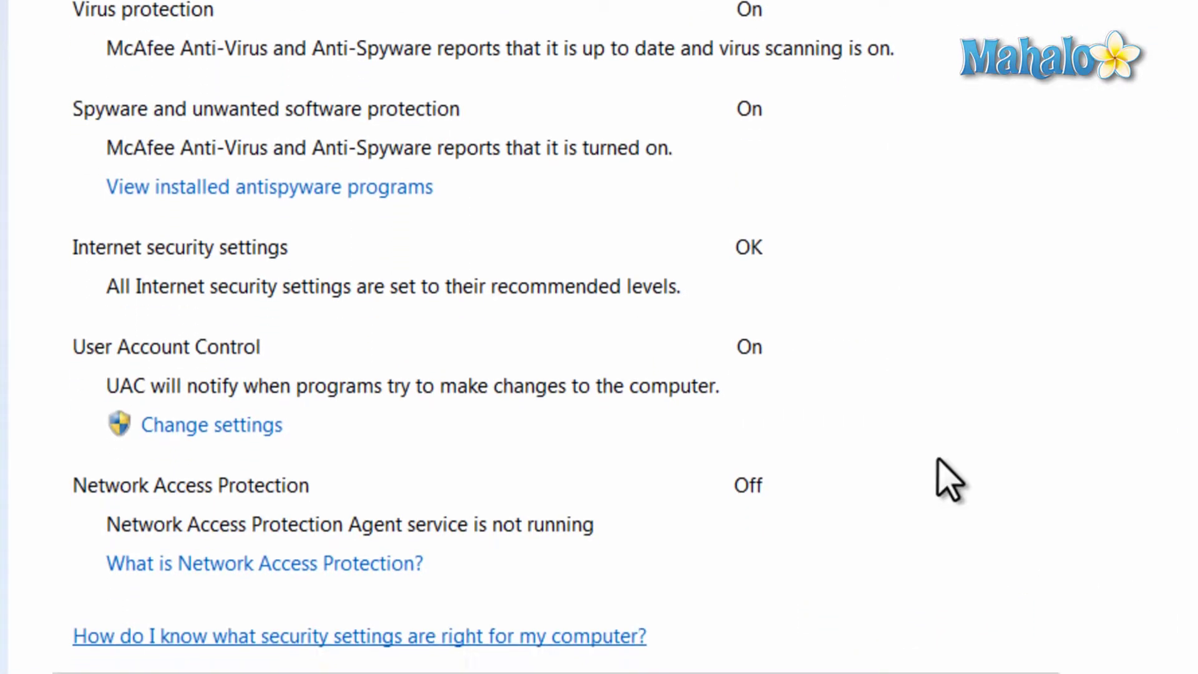
{"action": "scroll", "coordinate": [393, 352], "scroll_direction": "down", "scroll_amount": 1}
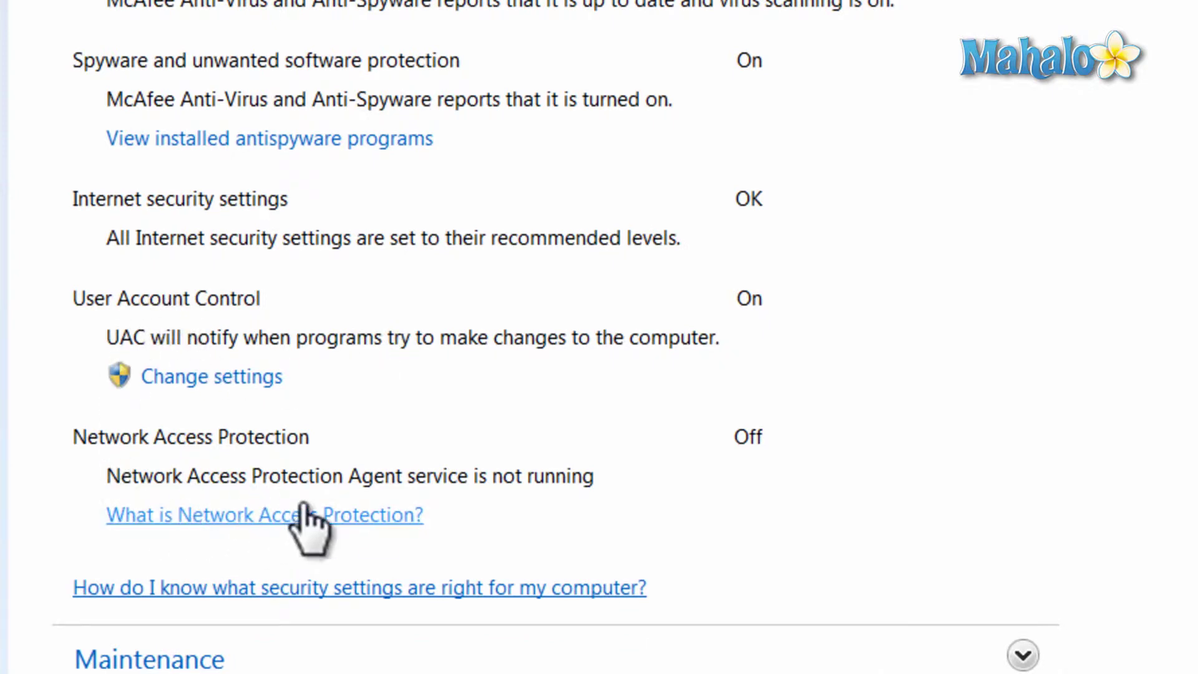
{"action": "scroll", "coordinate": [347, 464], "scroll_direction": "down", "scroll_amount": 4}
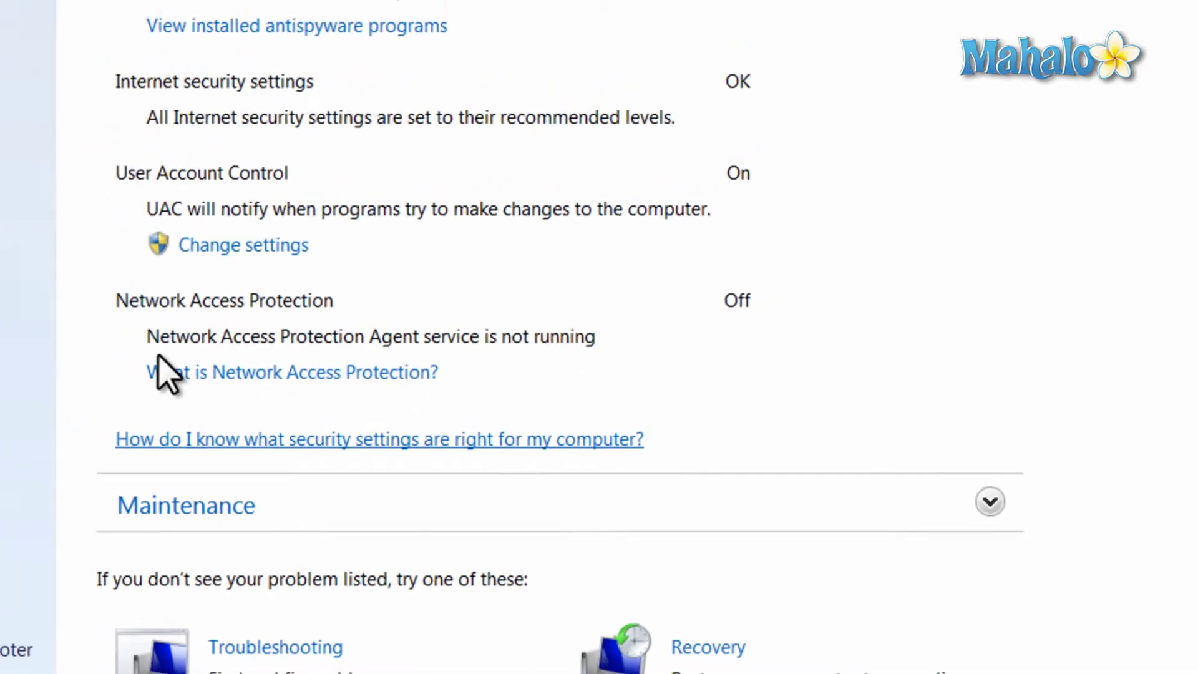
{"action": "scroll", "coordinate": [282, 200], "scroll_direction": "up", "scroll_amount": 4}
Collapse Security, expand Maintenance, and start then cancel a check for problem-report solutions.
{"action": "left_click", "coordinate": [318, 125]}
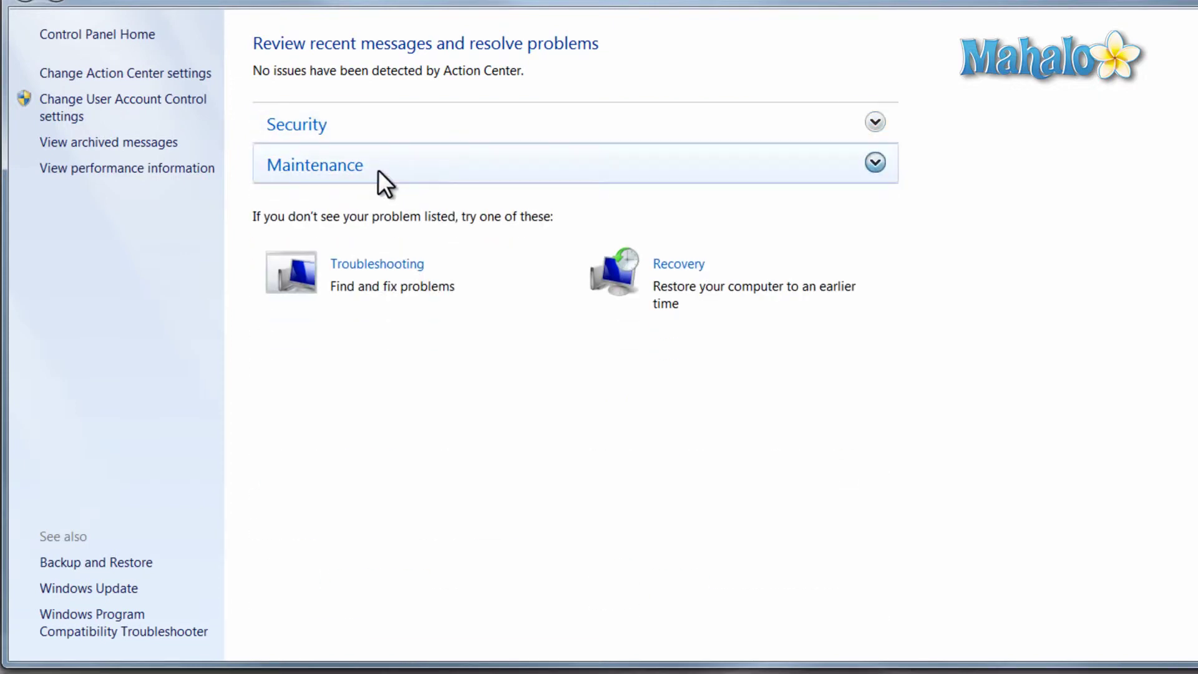
{"action": "left_click", "coordinate": [378, 170]}
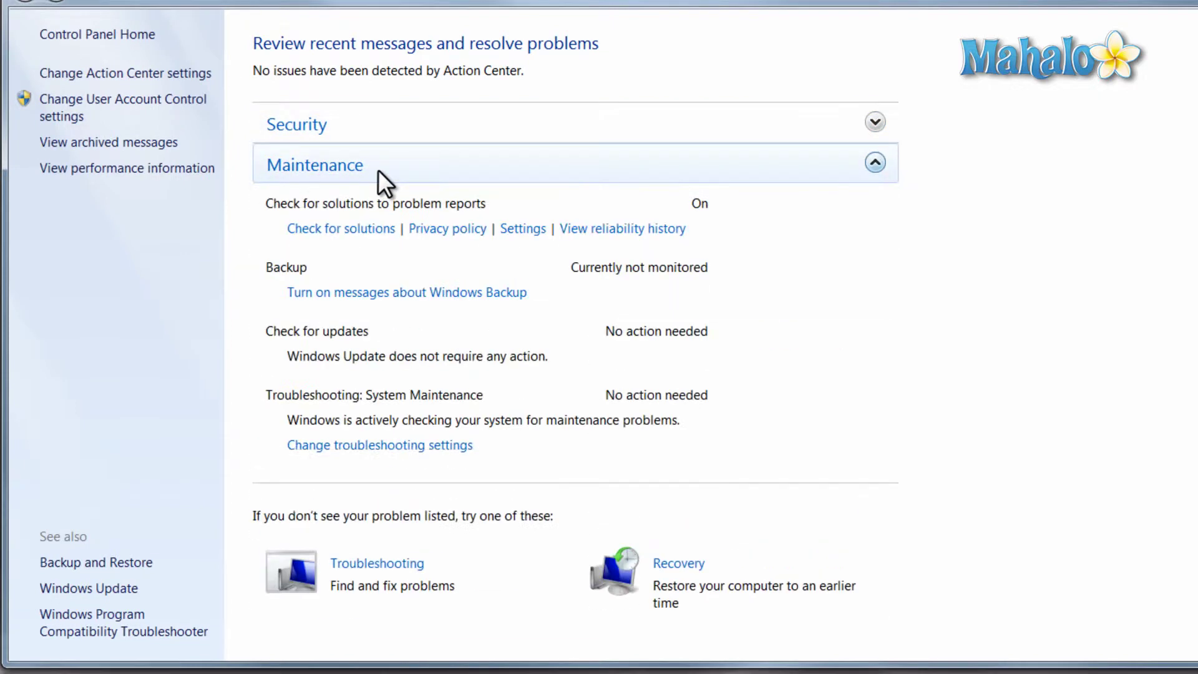
{"action": "left_click", "coordinate": [336, 232]}
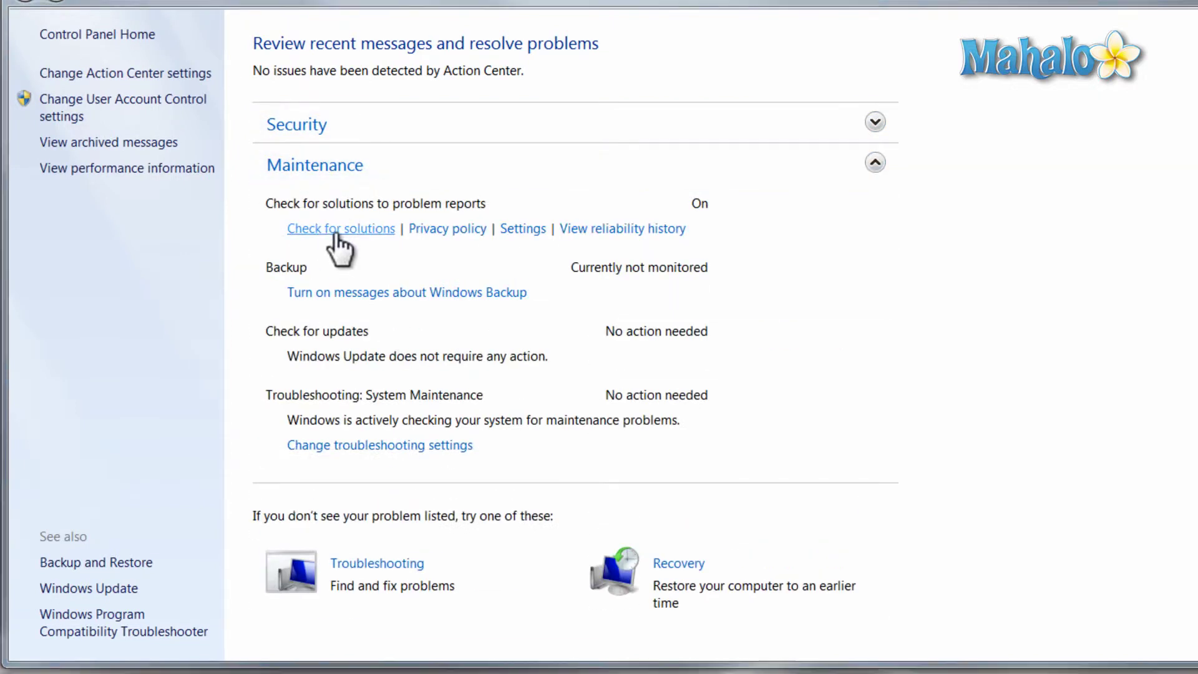
{"action": "left_click", "coordinate": [731, 334]}
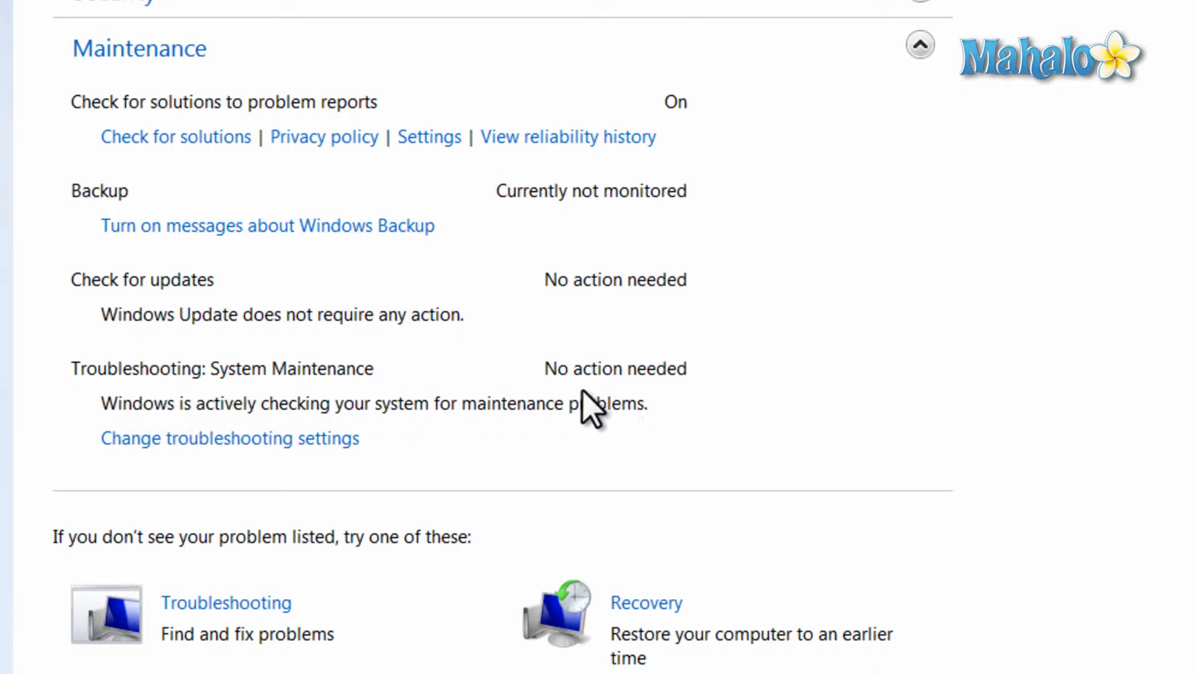
Collapse Maintenance, then re-expand both the Maintenance and Security sections.
{"action": "left_click", "coordinate": [187, 51]}
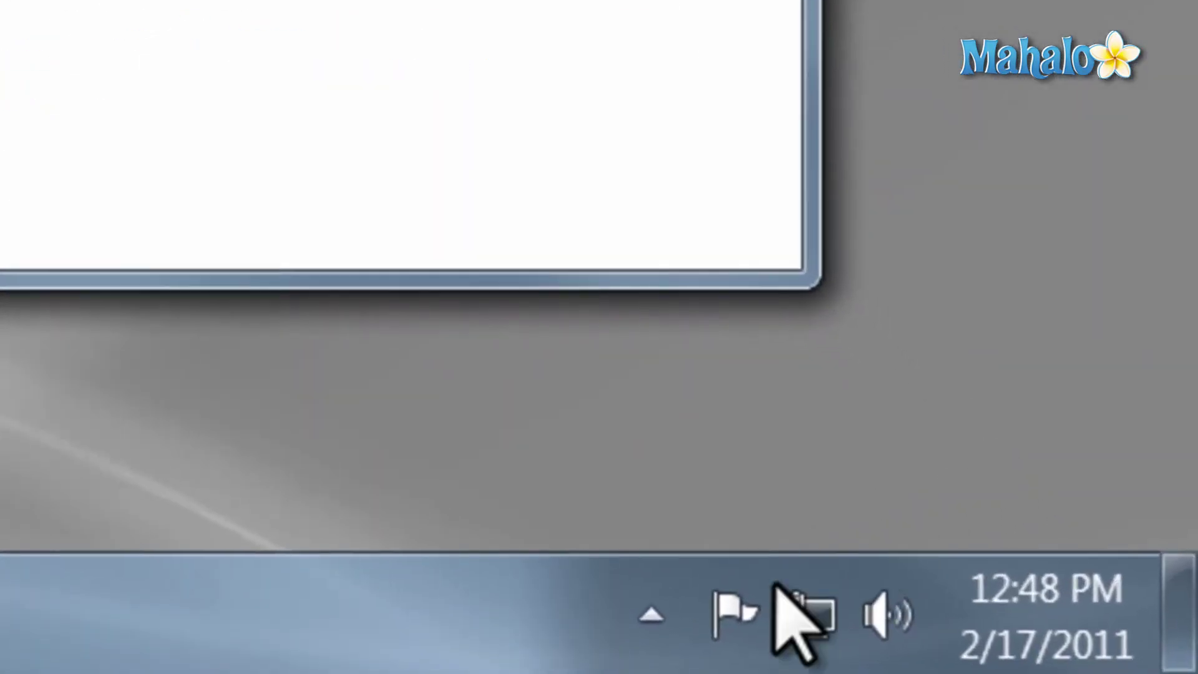
{"action": "mouse_move", "coordinate": [733, 624]}
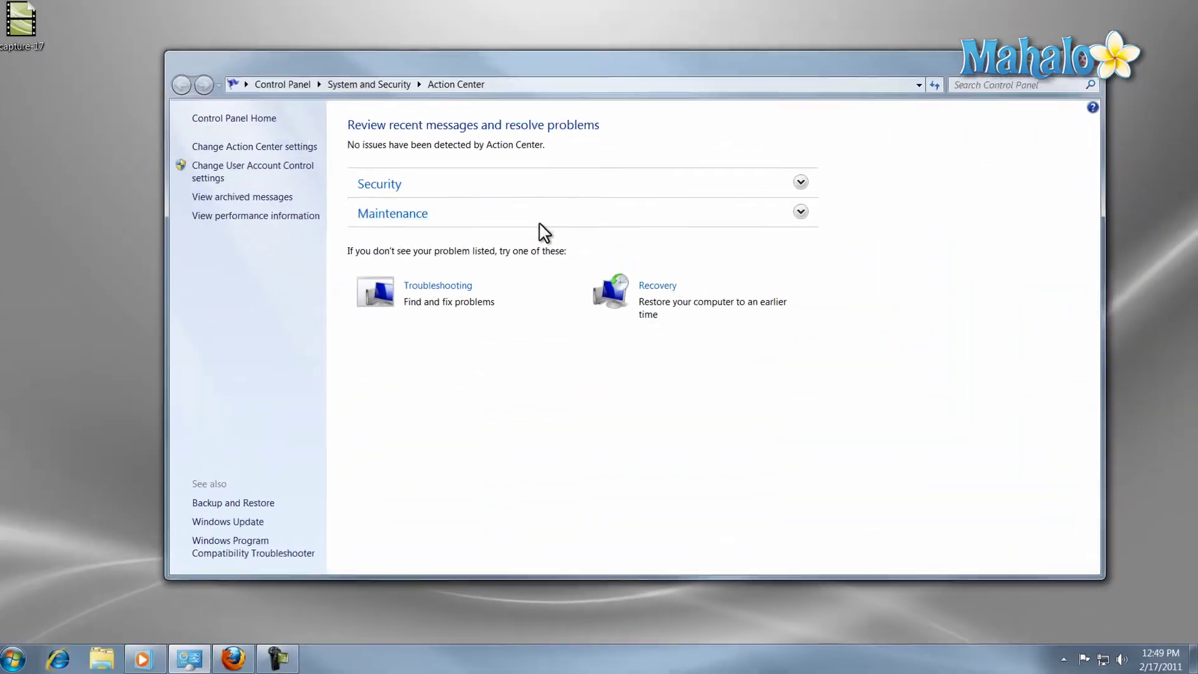
{"action": "left_click", "coordinate": [542, 219]}
{"action": "left_click", "coordinate": [521, 187]}
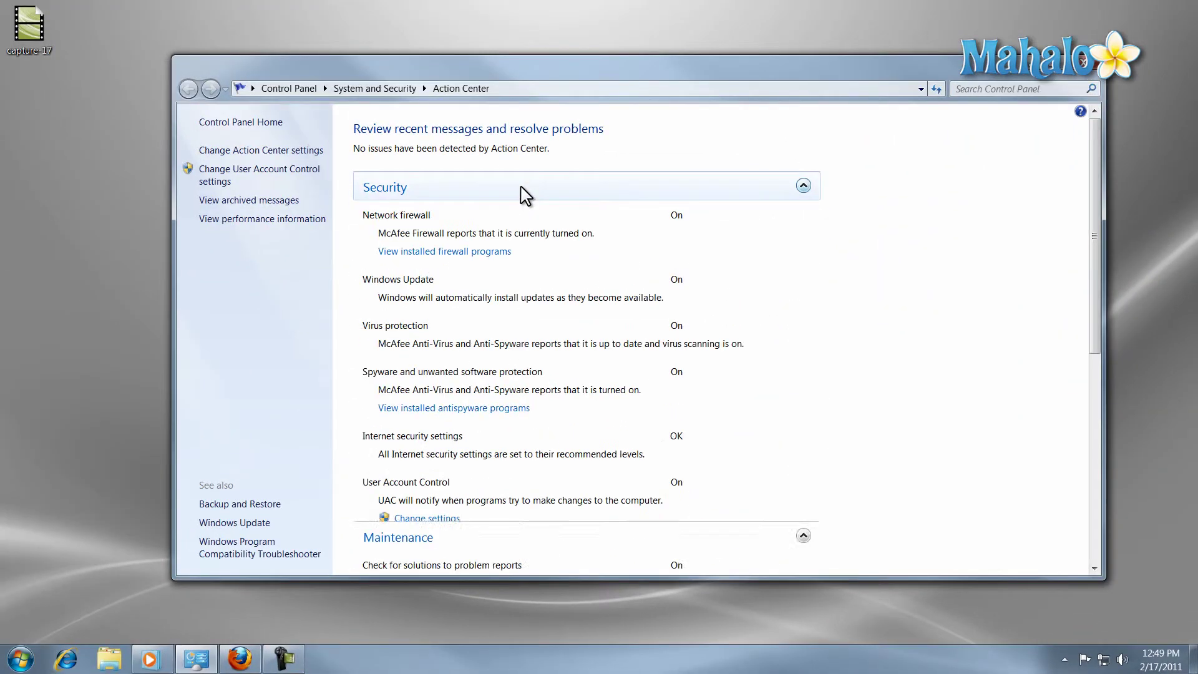